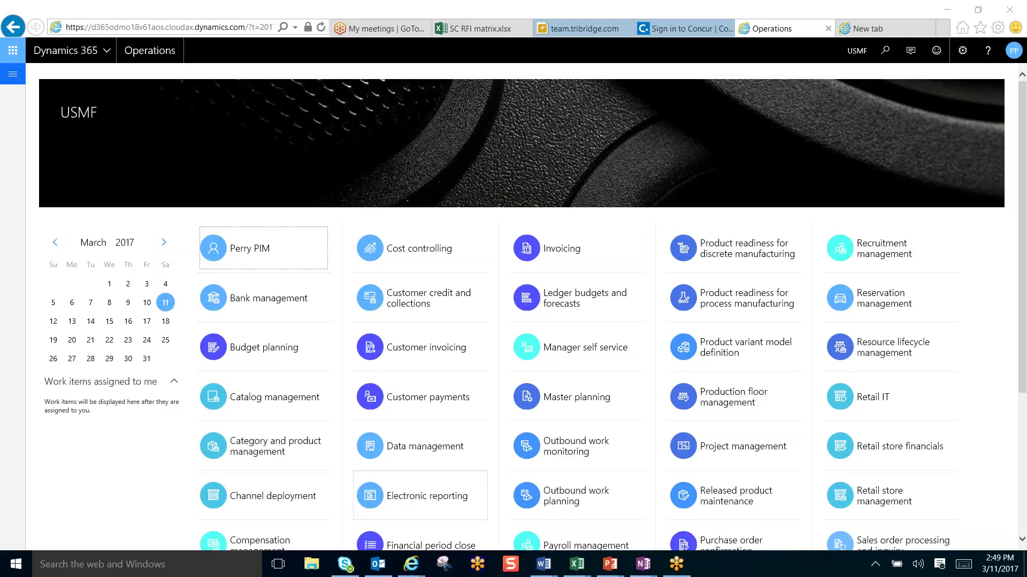
- Look through the list of companies that can be selected in place of USMF
mouse_move(416, 561)
left_click(857, 50)
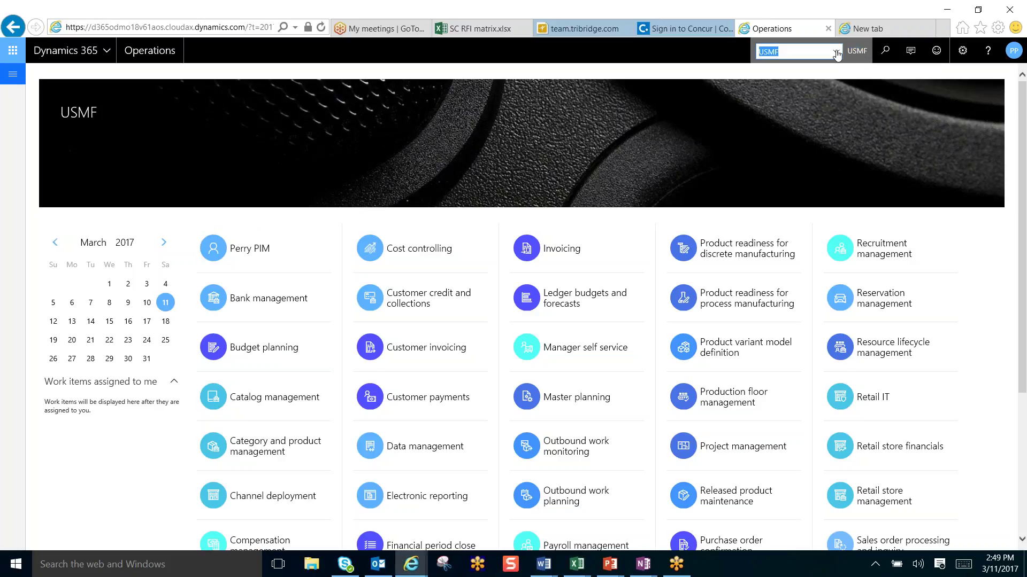
left_click(836, 51)
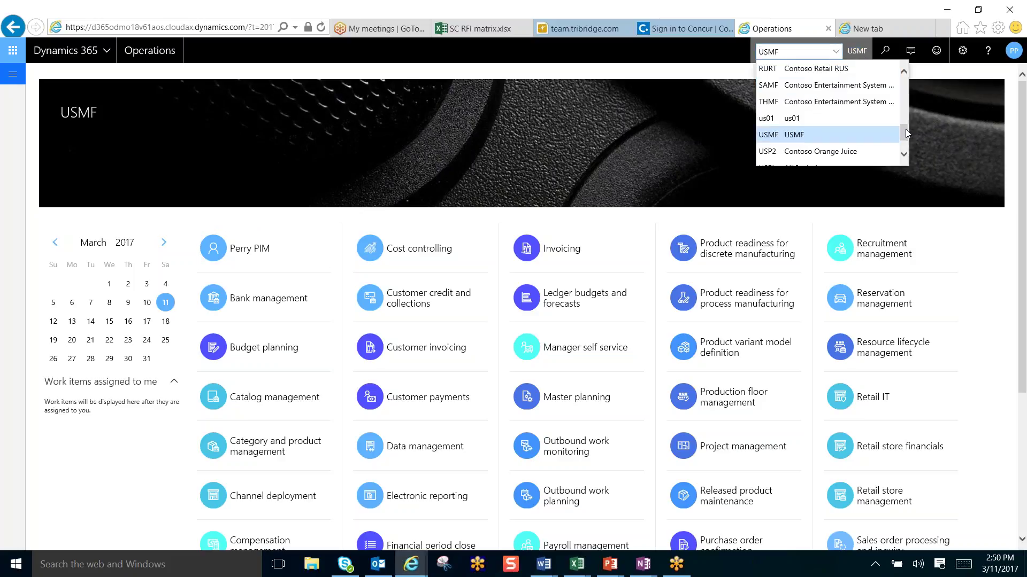
left_click_drag(906, 134, 904, 85)
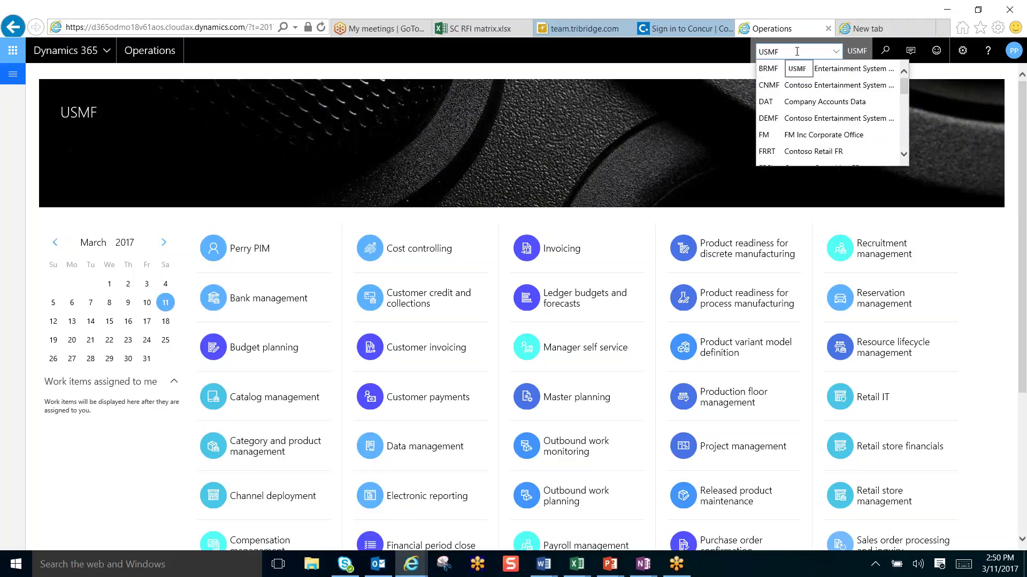
key("Escape")
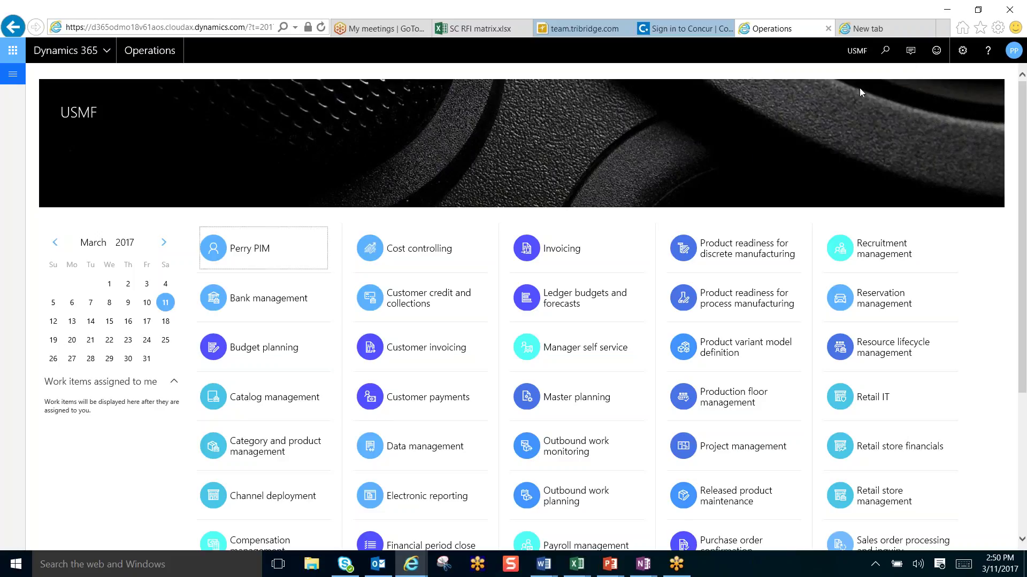
- Search for "Purchase", open the Accounts payable Purchase agreements page and return to the dashboard
left_click(886, 53)
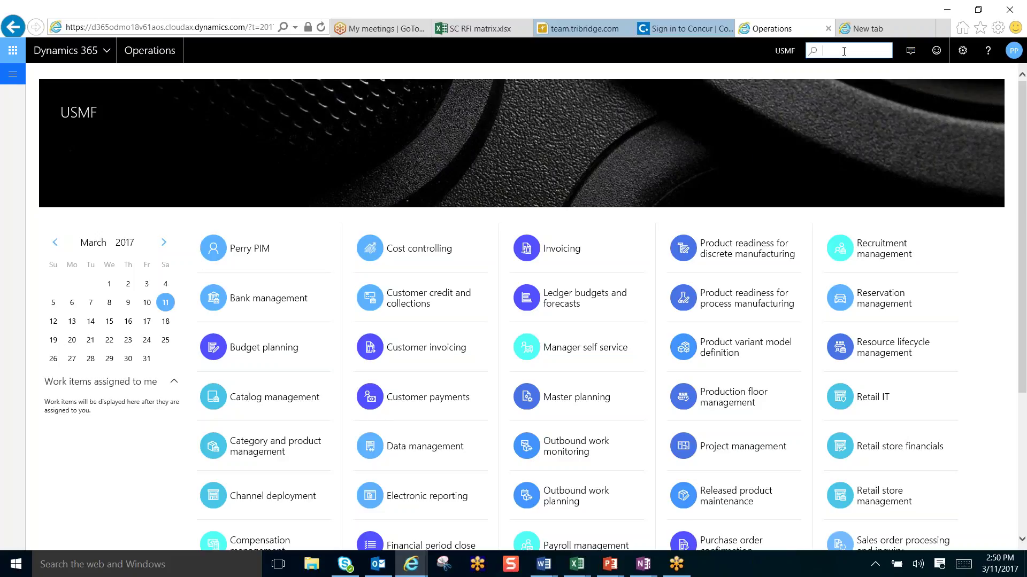
type("Purchase")
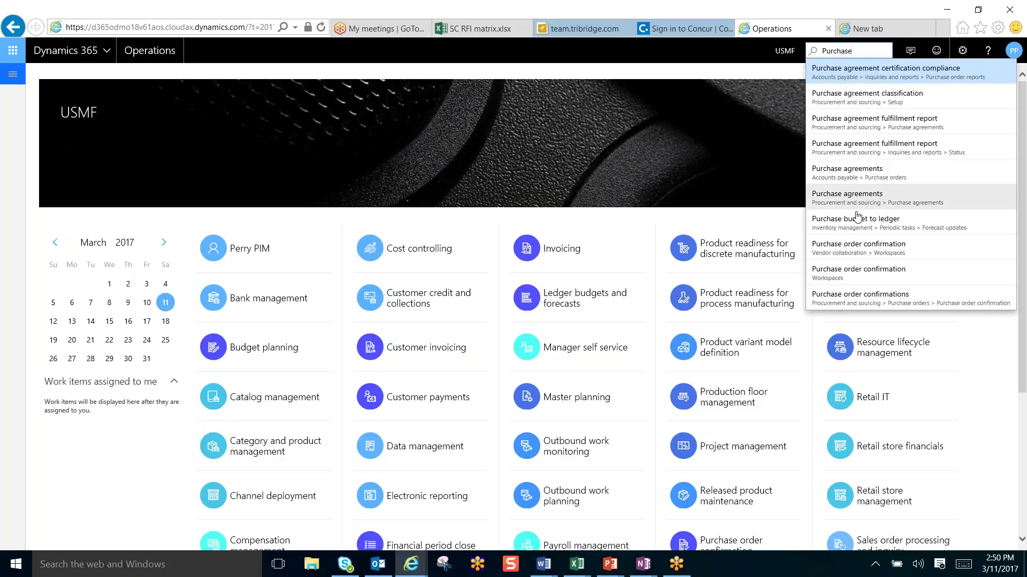
left_click(867, 177)
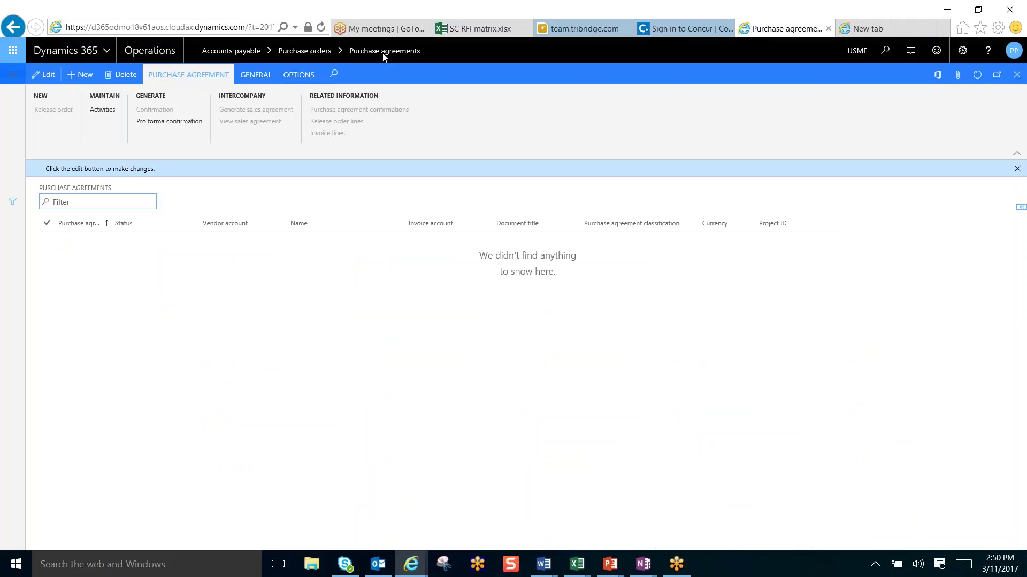
left_click(151, 58)
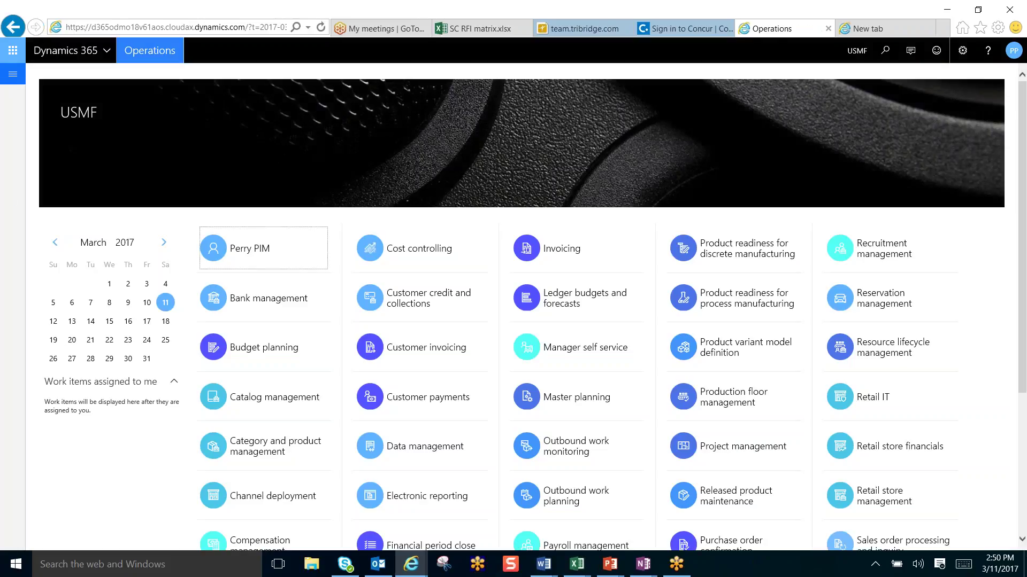
- Open the user Options page with its visual settings for color theme and element size
left_click(912, 53)
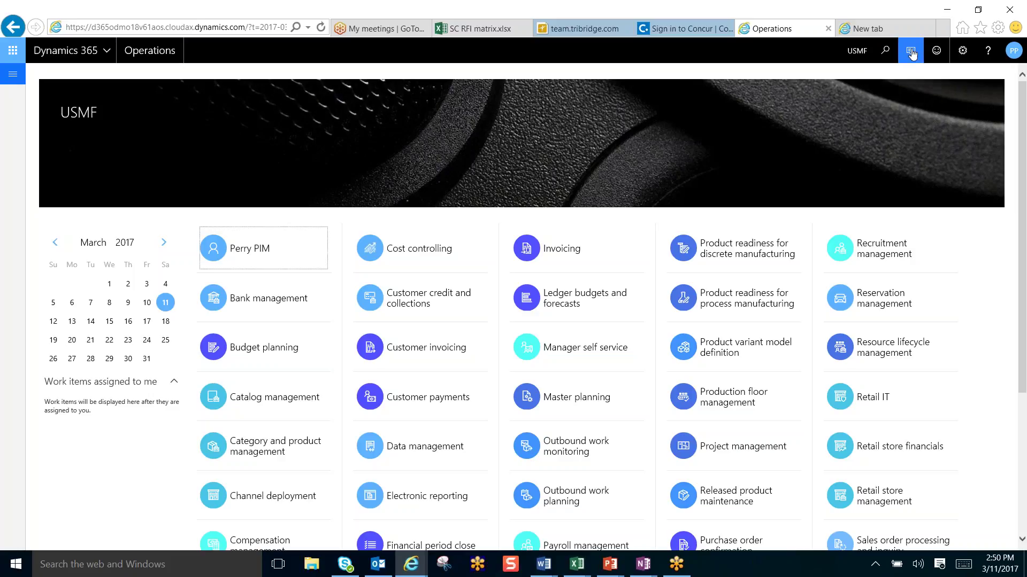
left_click(961, 53)
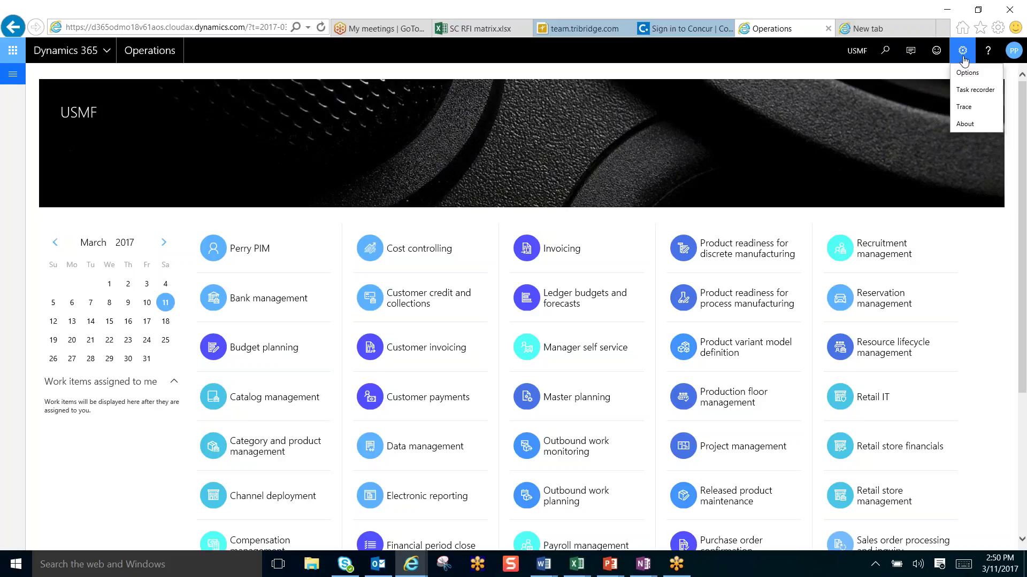
left_click(965, 72)
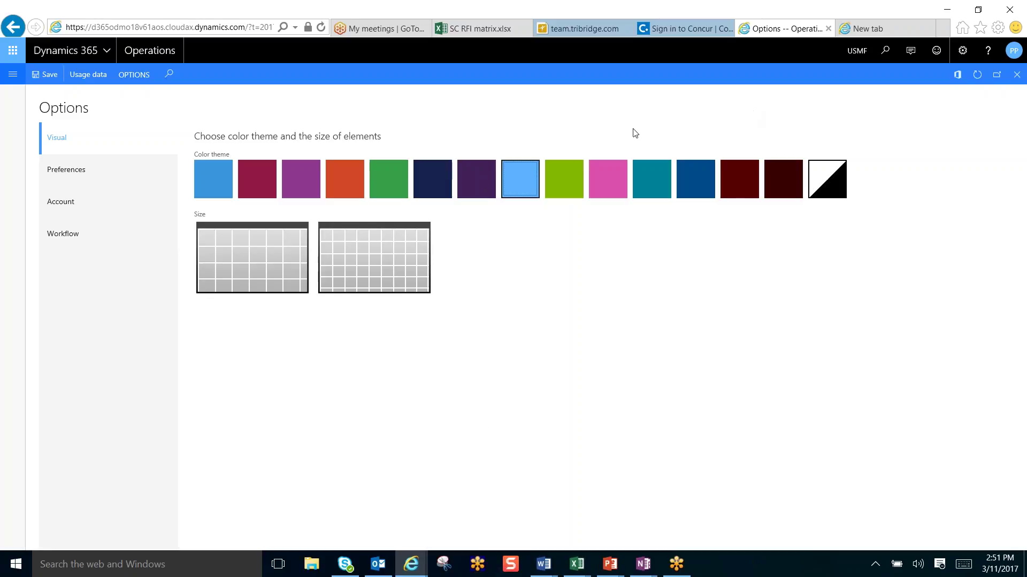
mouse_move(412, 571)
- Review the Preferences options, including the available languages, and the Account and Workflow options
left_click(58, 178)
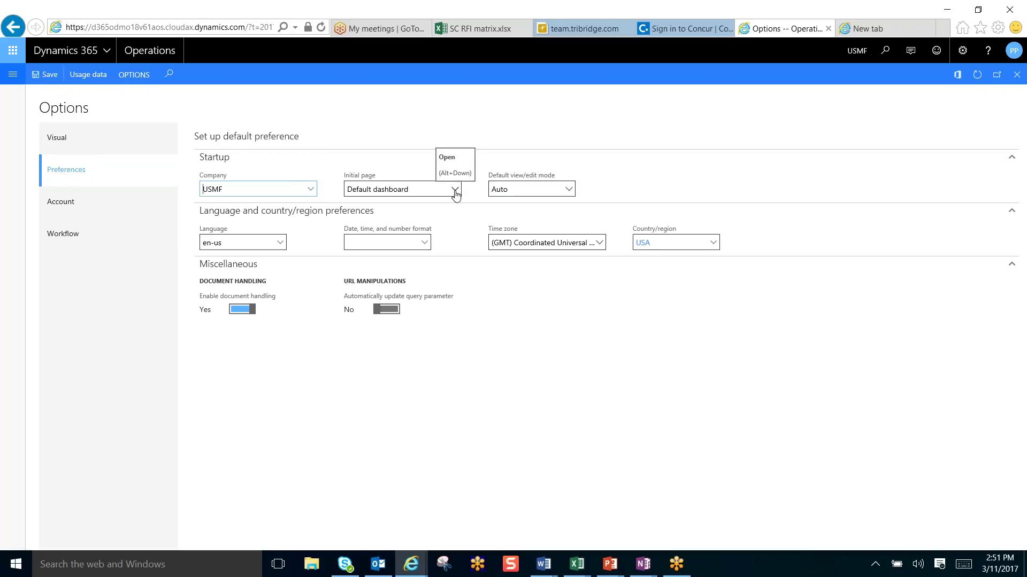
left_click(280, 245)
left_click(280, 244)
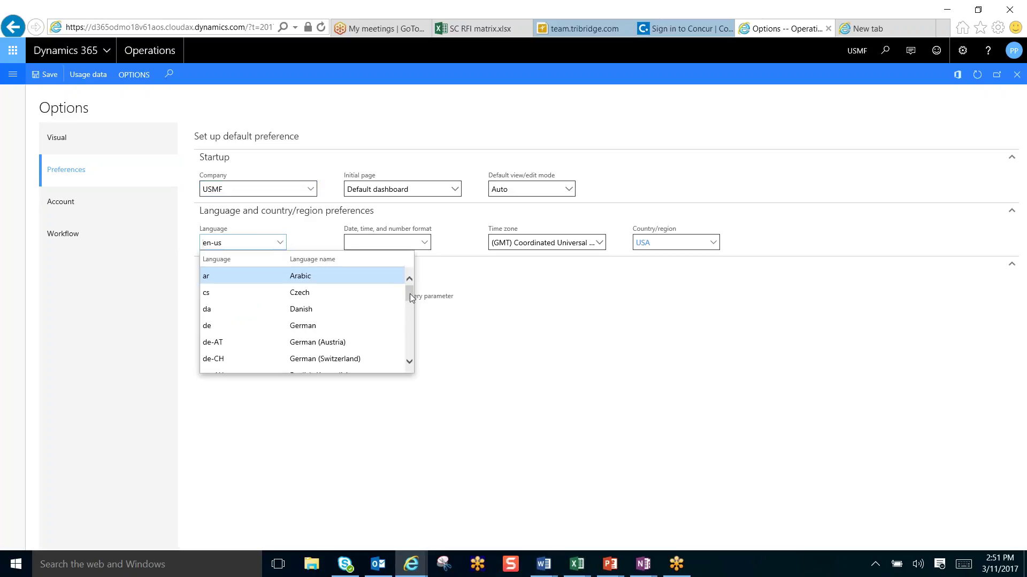
left_click_drag(410, 297, 411, 325)
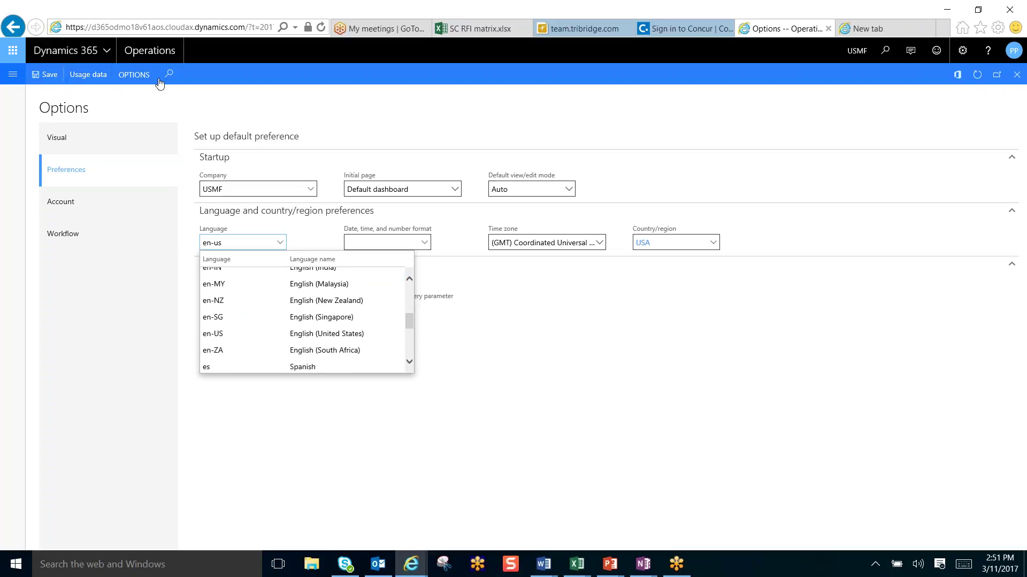
key("Down")
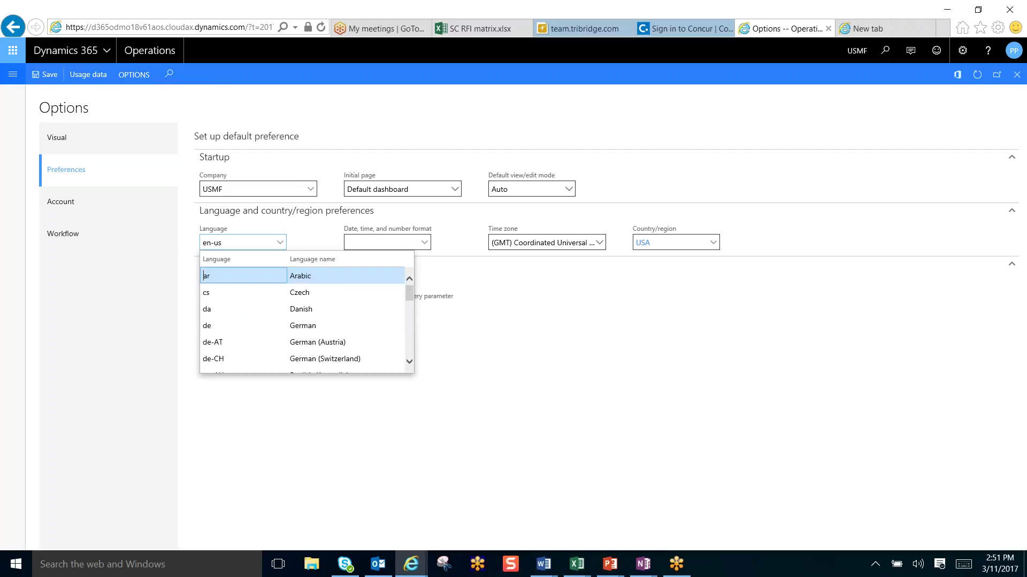
key("Escape")
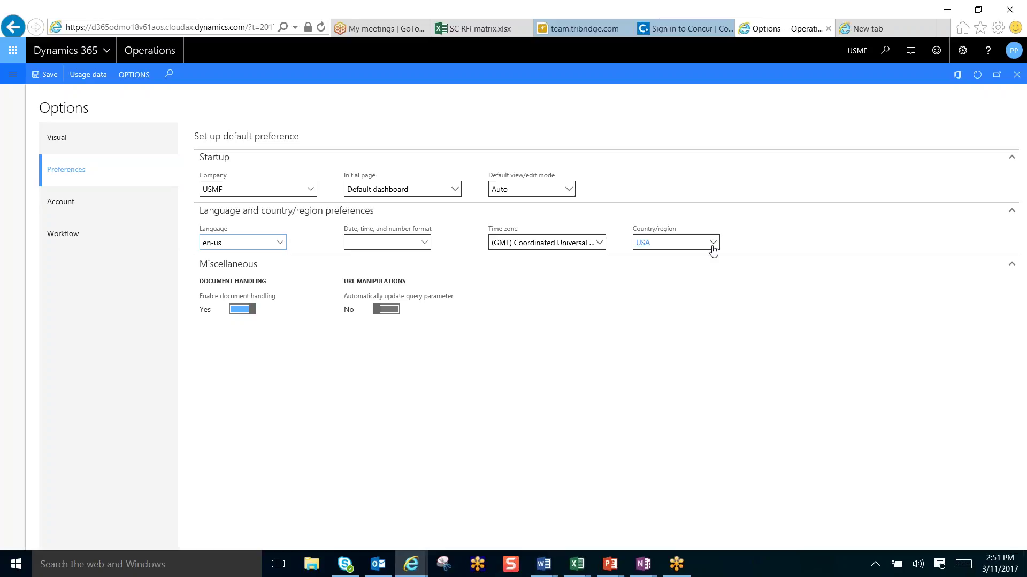
left_click(71, 203)
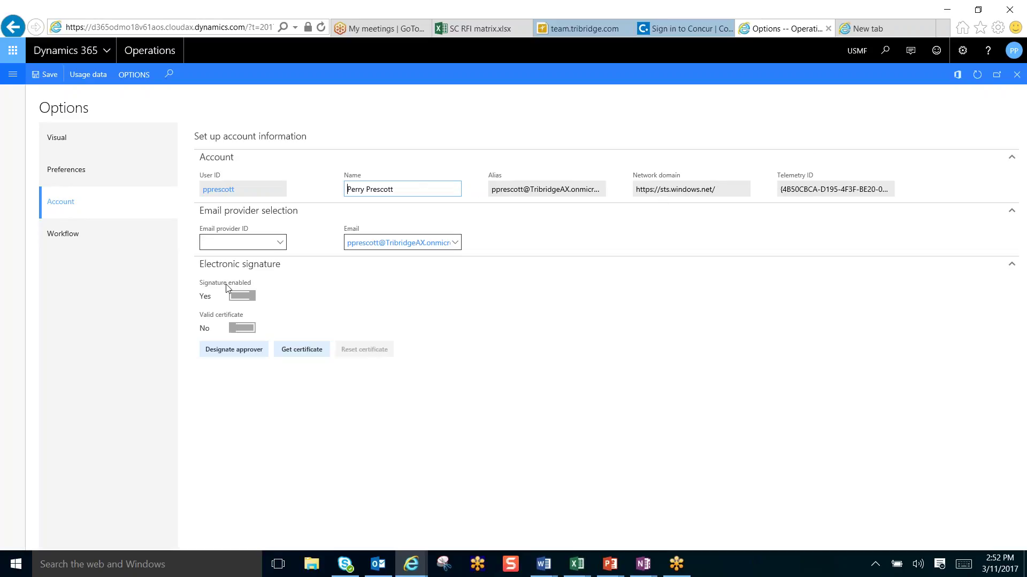
left_click(65, 237)
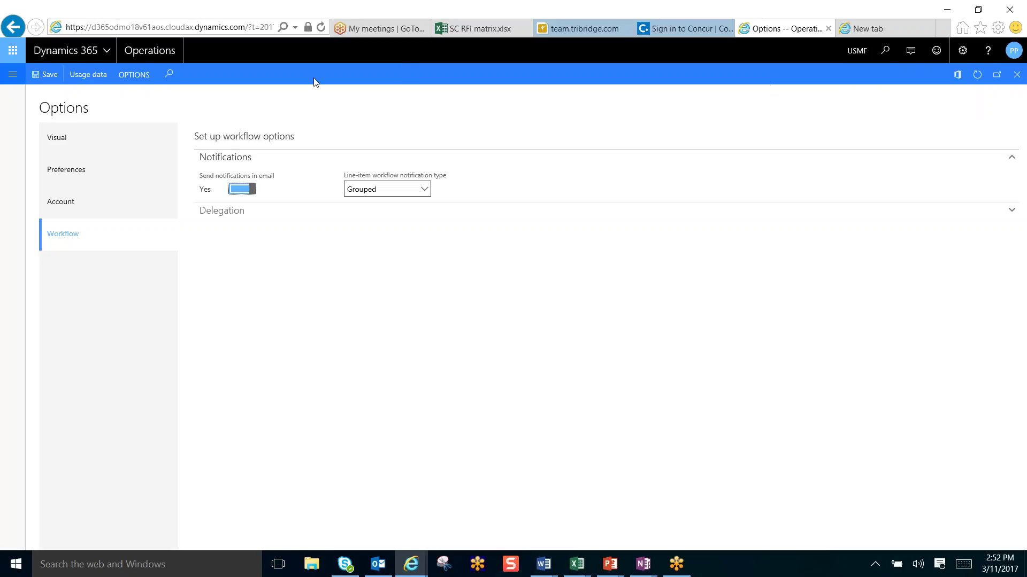
- View the Open in Excel choices for the Options page, open the page in a separate window and close it
left_click(957, 74)
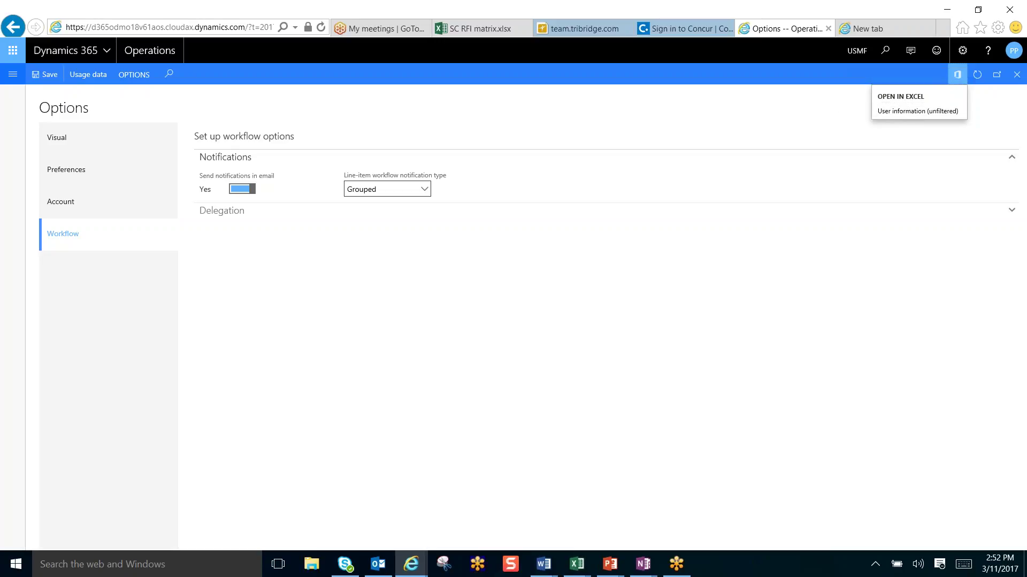
left_click(978, 77)
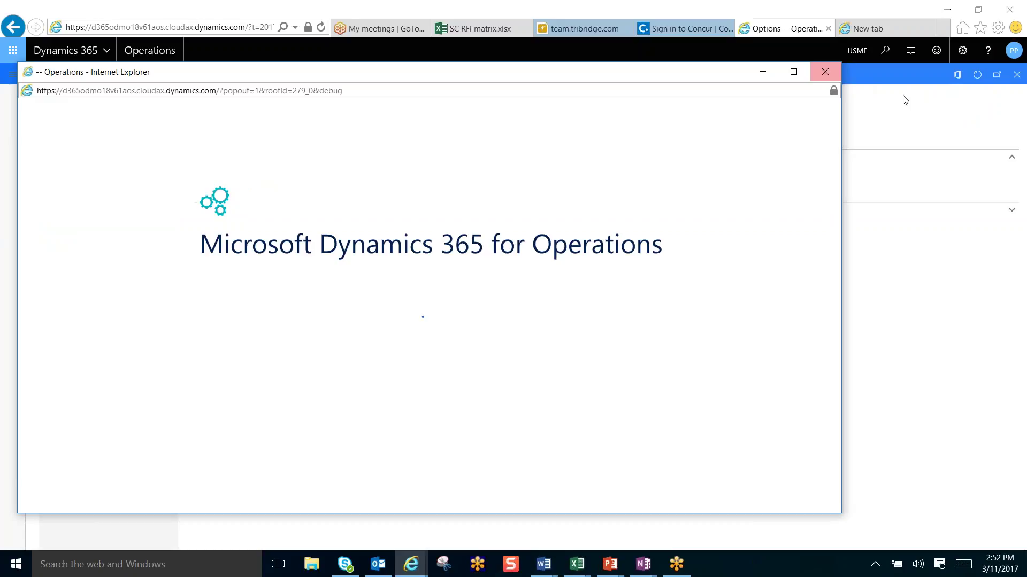
left_click(830, 72)
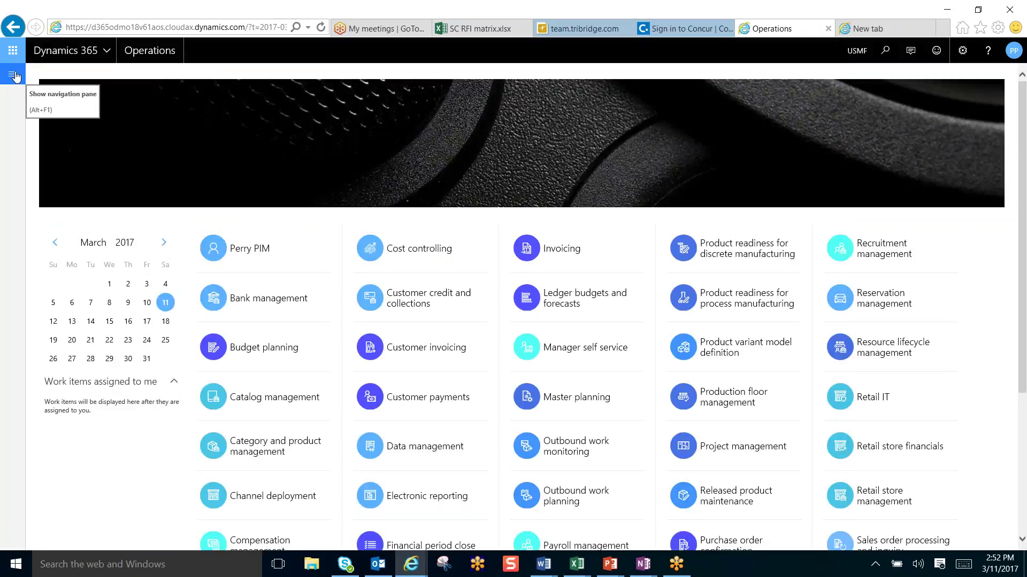
- Open the custom PIM workspace, view its Released product details and Bills of materials lists, and return to the dashboard
left_click(16, 77)
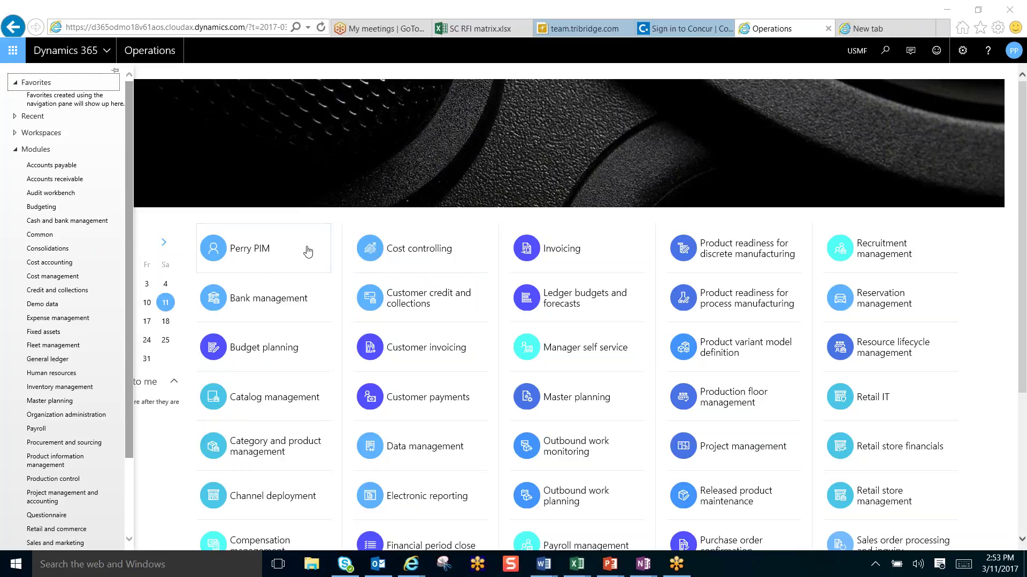
left_click(266, 254)
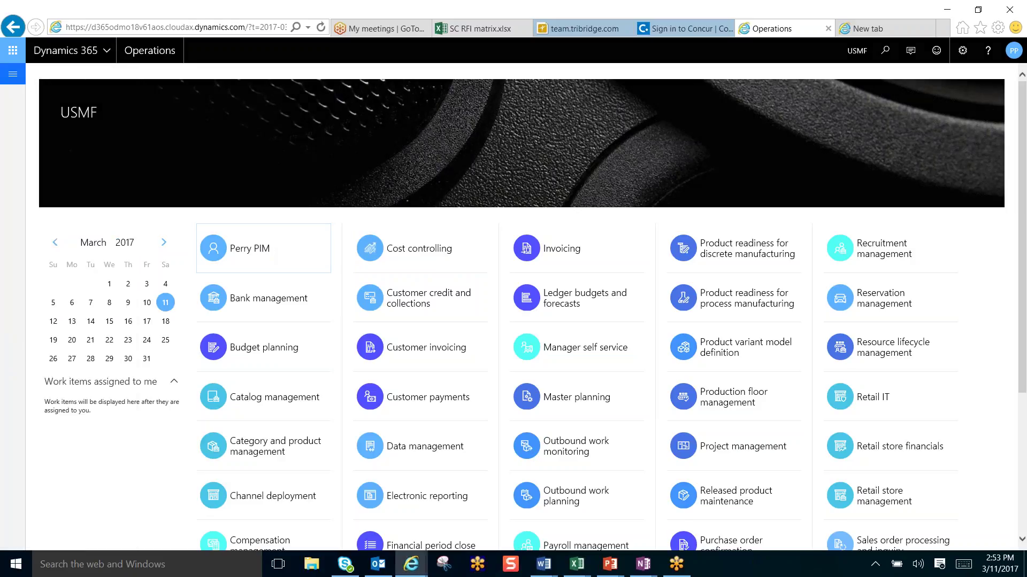
left_click(247, 254)
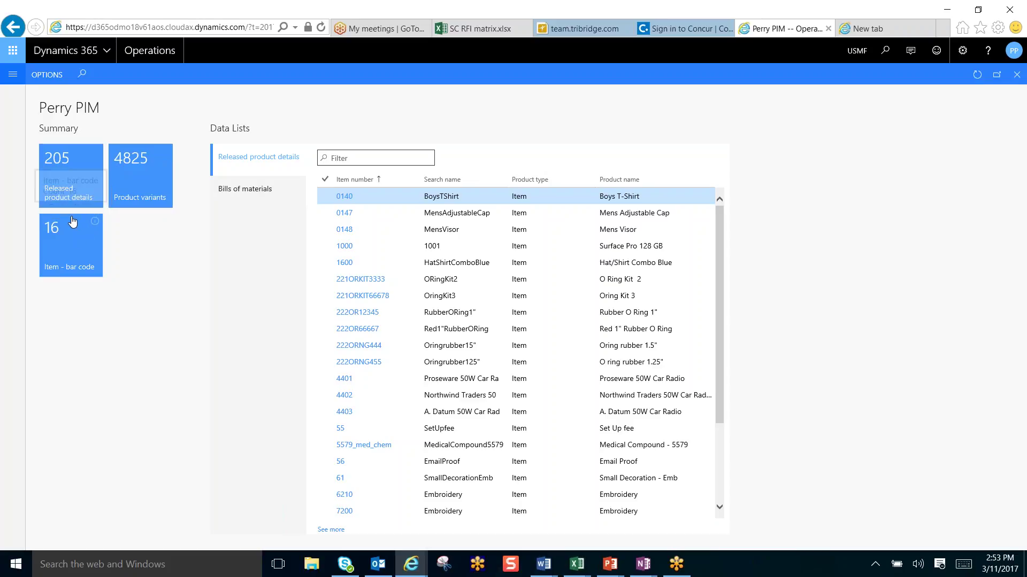
left_click(518, 193)
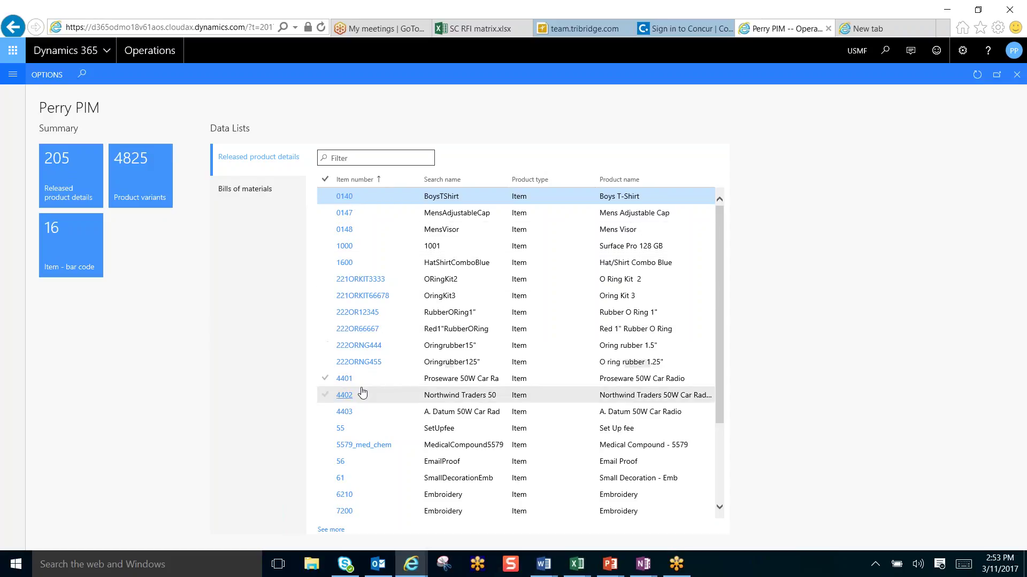
left_click(265, 191)
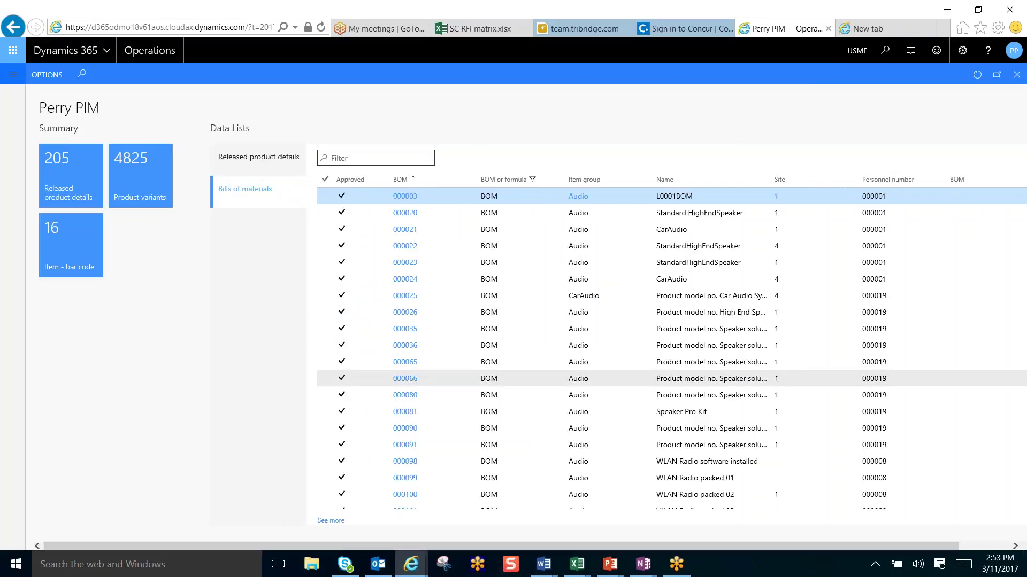
left_click(150, 50)
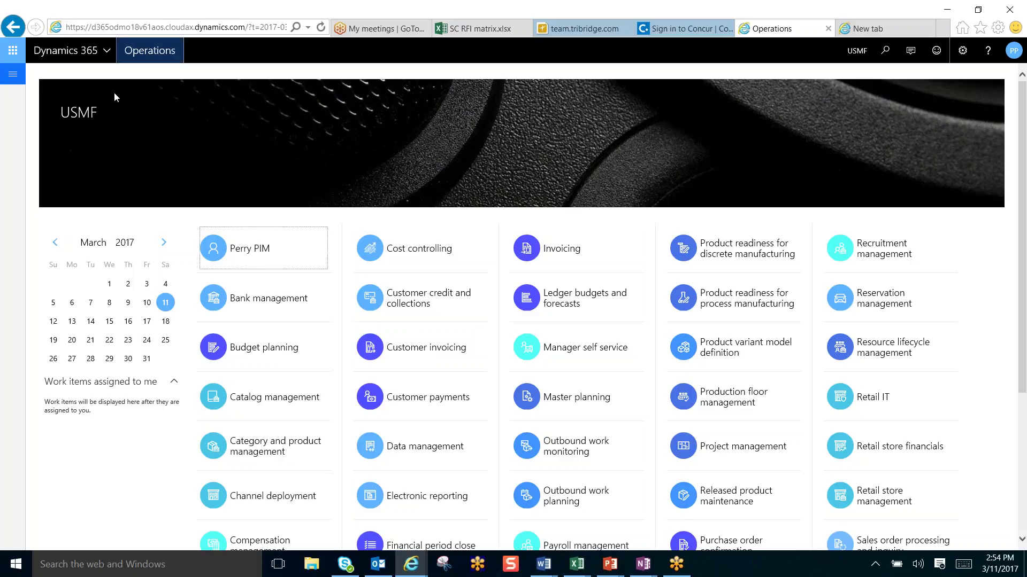
- Examine the workspaces and the full list of modules in the navigation pane
left_click(12, 74)
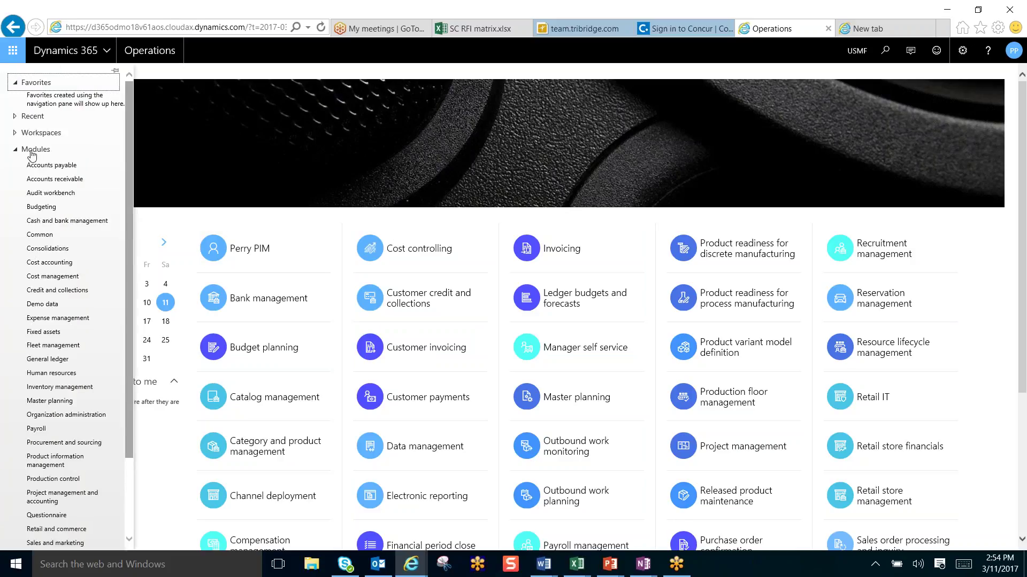
left_click(51, 134)
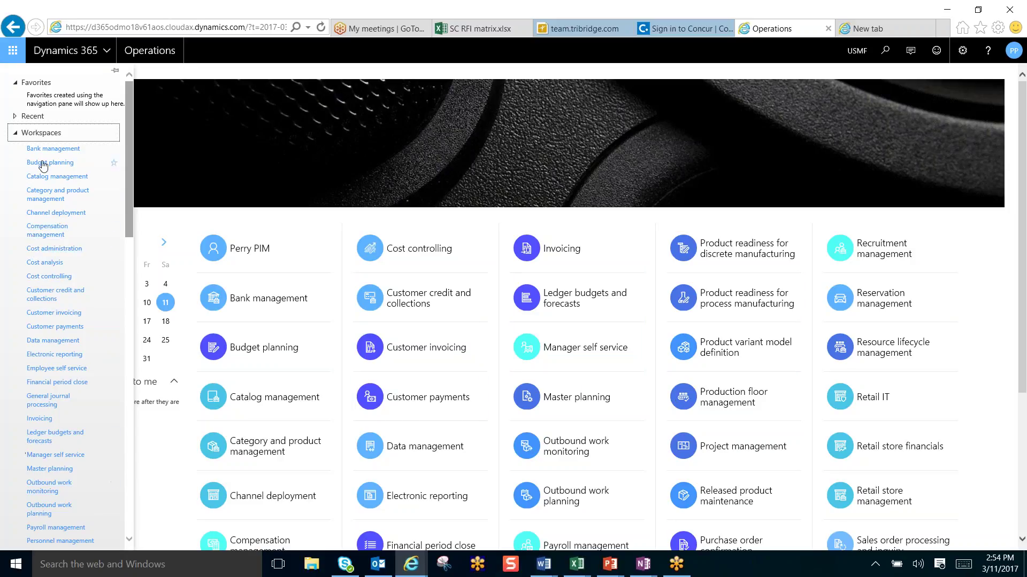
left_click(18, 134)
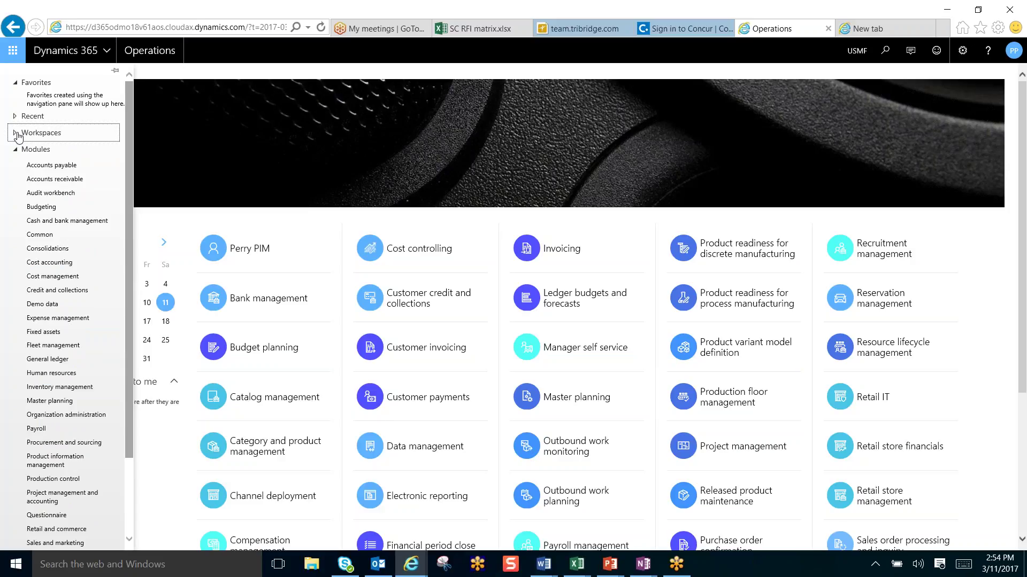
left_click_drag(130, 154, 129, 213)
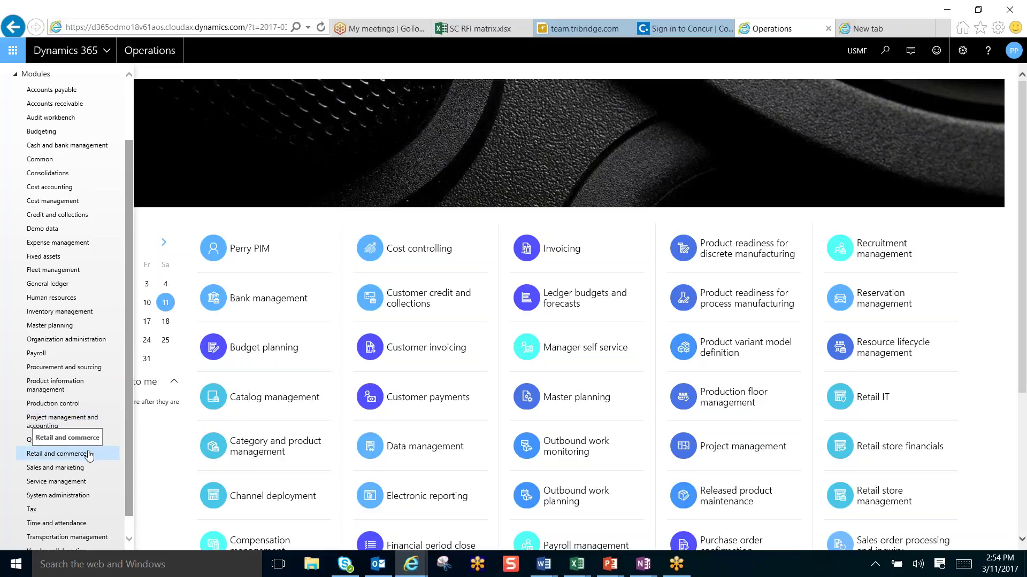
left_click_drag(126, 425, 123, 457)
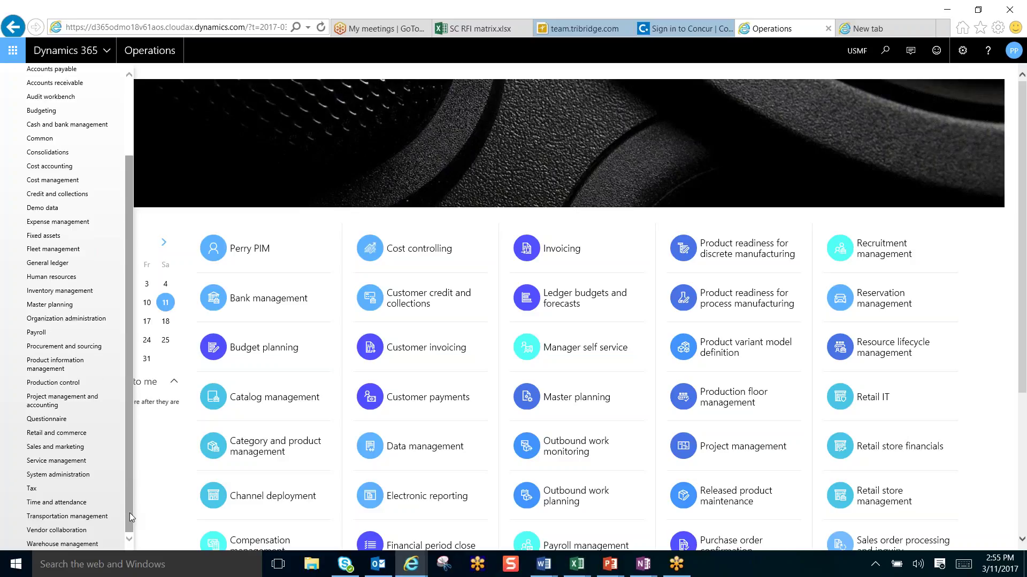
scroll(129, 512, "up", 3)
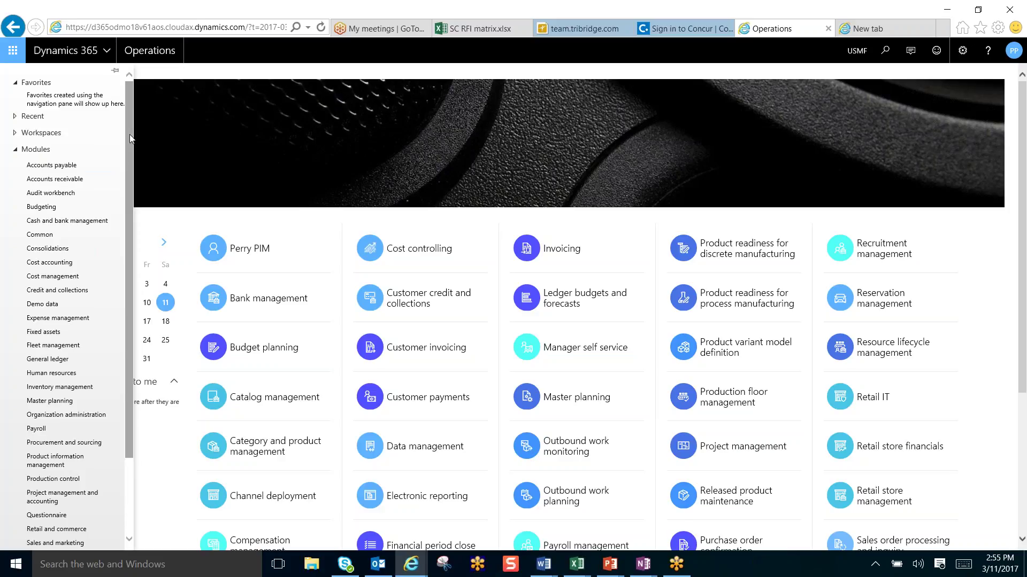
- Open the All customers list in the Accounts receivable module
left_click(69, 180)
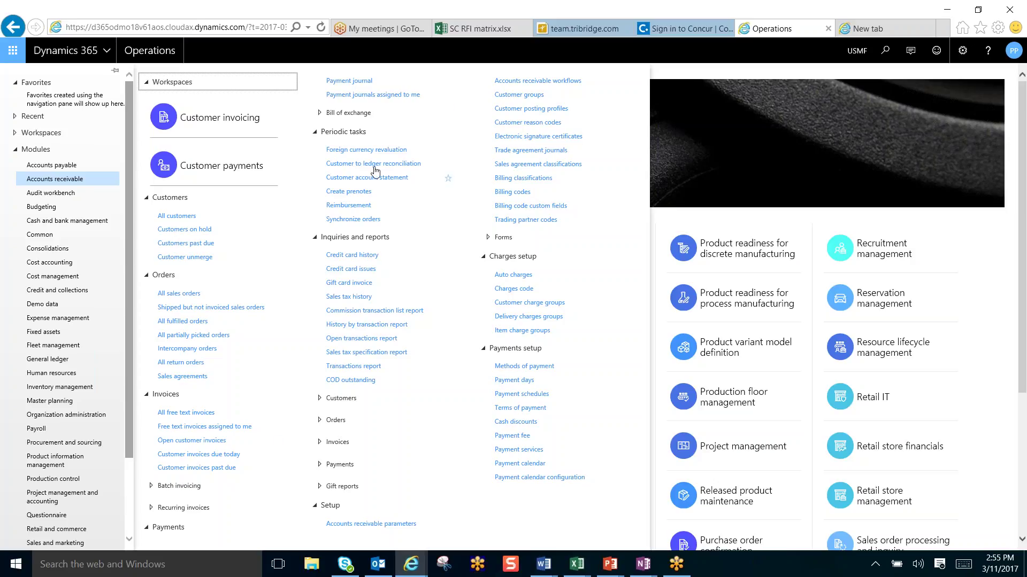
left_click(552, 226)
left_click(180, 216)
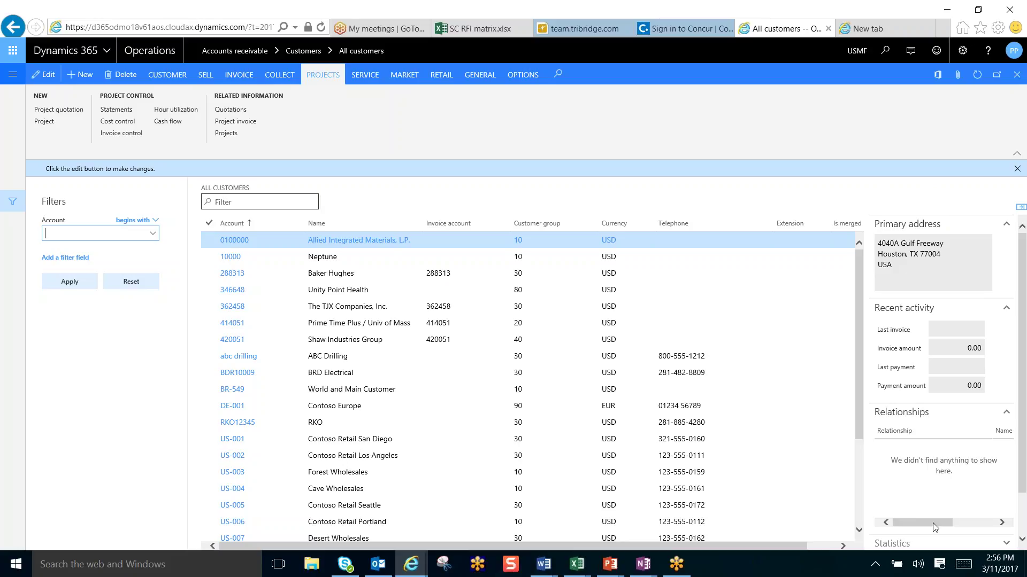
- View the Open in Excel and Export to Excel choices for the All customers list and close them
mouse_move(1022, 473)
left_mouse_down()
mouse_move(1022, 514)
mouse_move(1022, 472)
left_mouse_up()
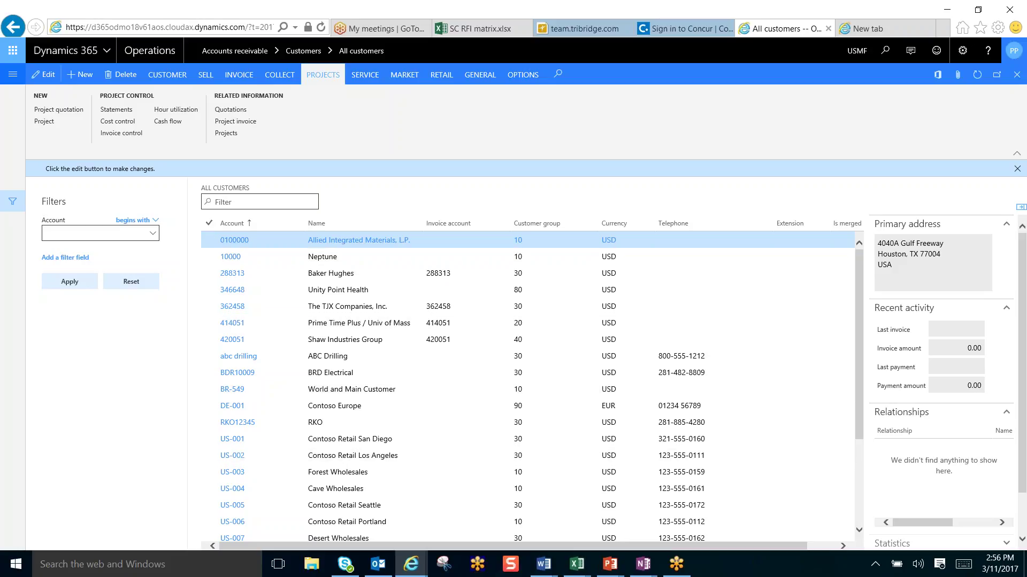
left_click(938, 74)
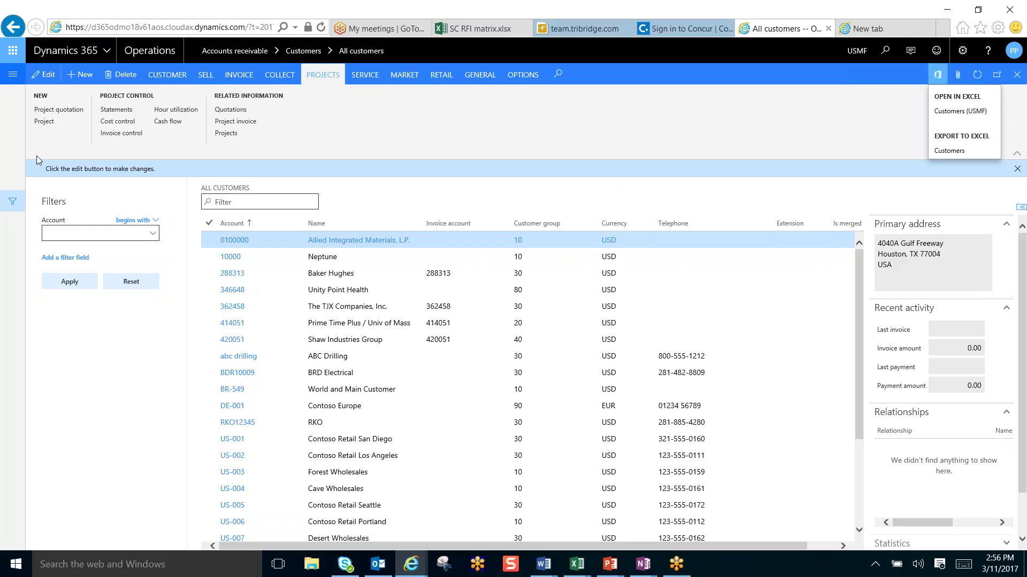
left_click(331, 244)
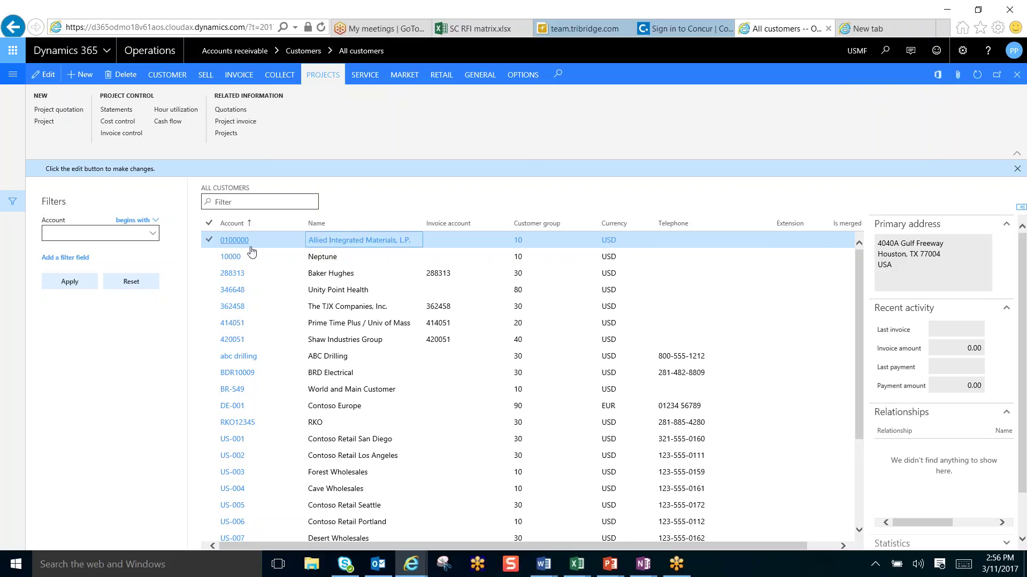
- Open the Allied Integrated Materials, L.P. customer record without the filter pane and edit notice, and review its address and contact sections
left_click(350, 243)
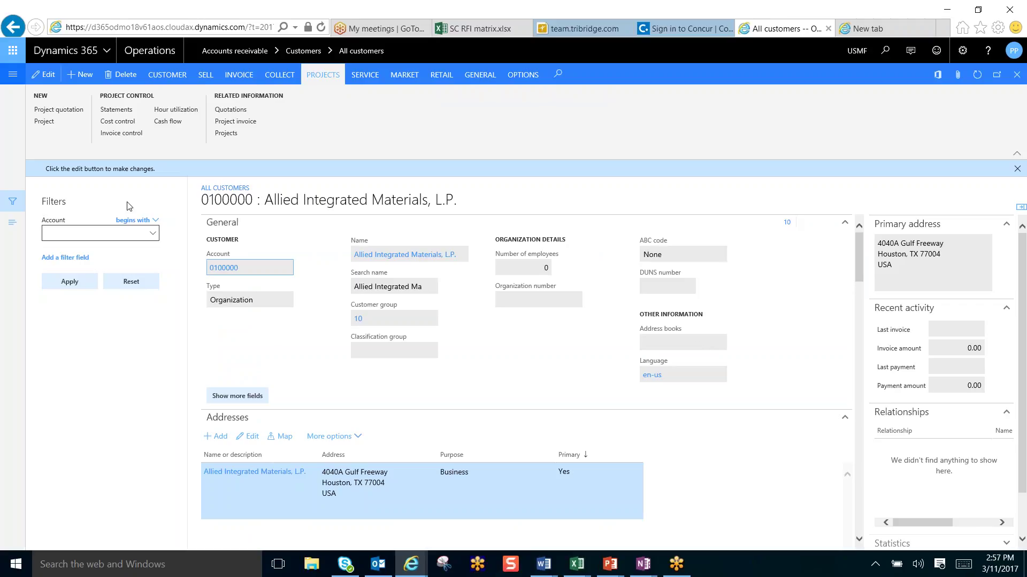
left_click(16, 210)
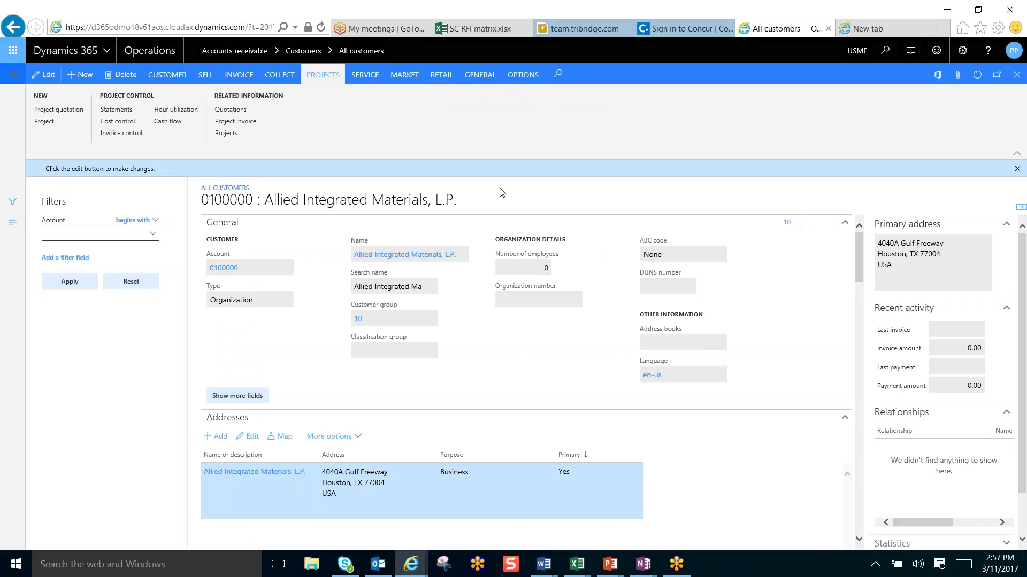
left_click(1017, 168)
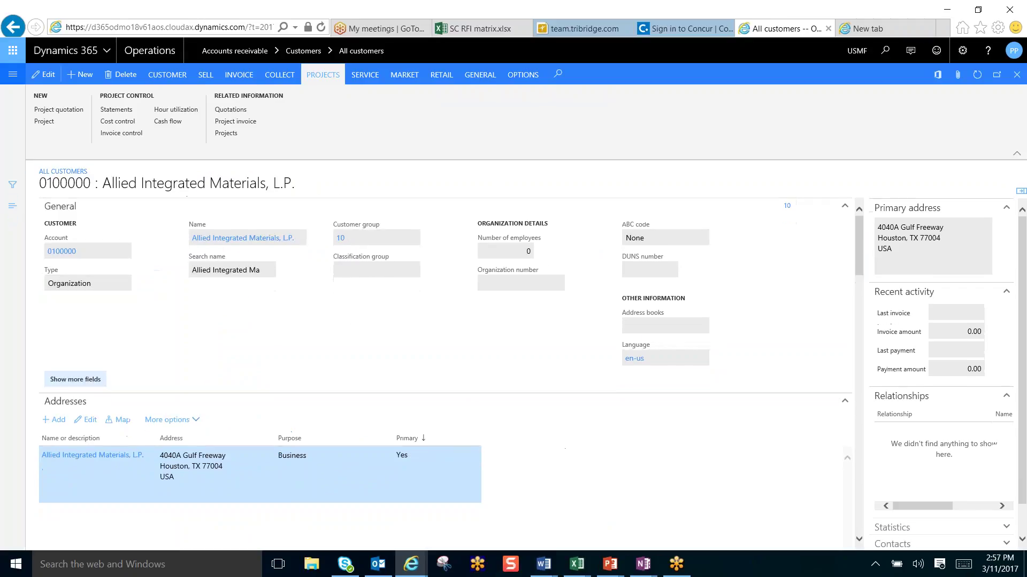
left_click_drag(860, 235, 860, 264)
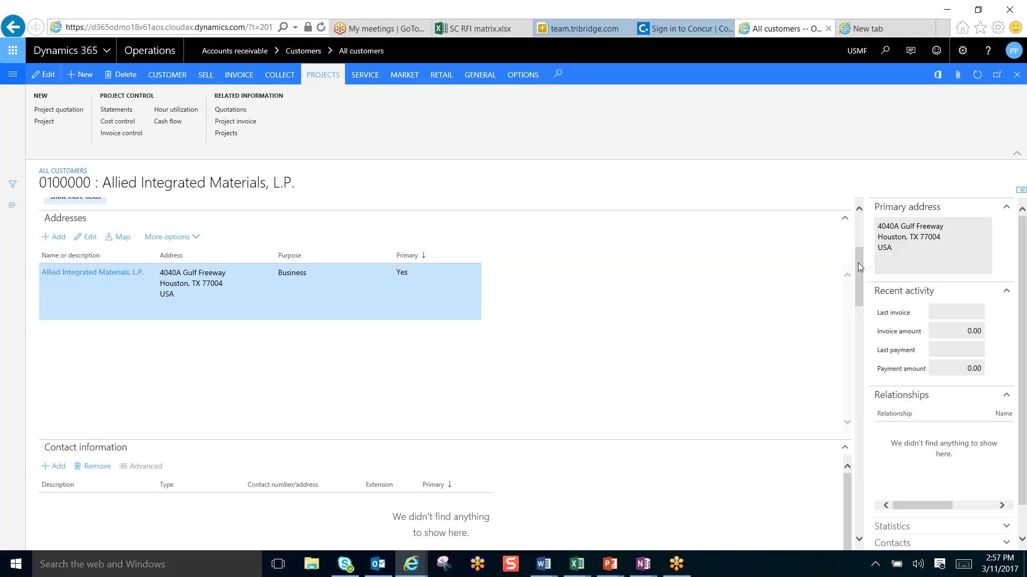
left_click_drag(860, 265, 865, 193)
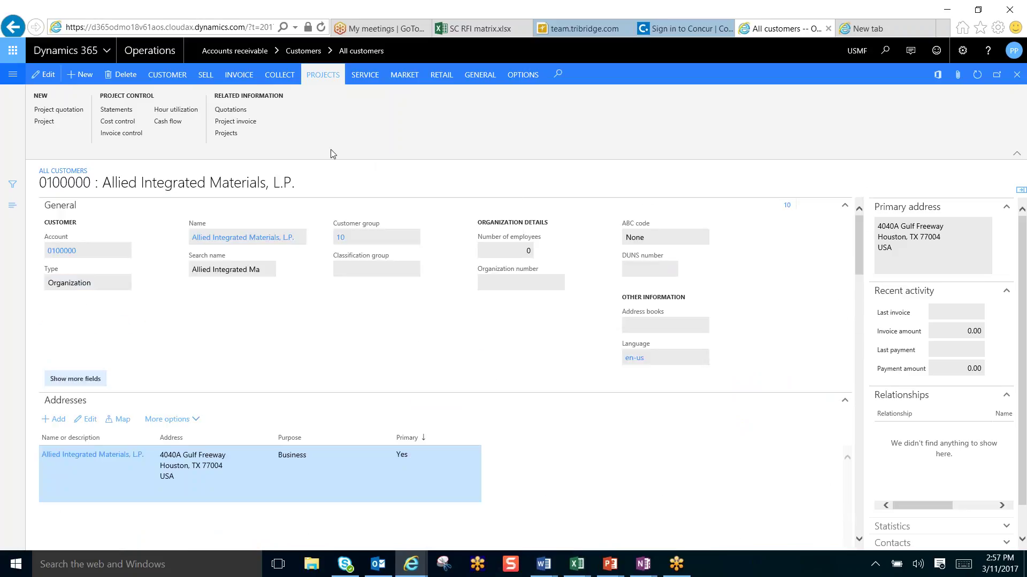
- View the All sales orders list of the Accounts receivable module and return to the dashboard
left_click(13, 75)
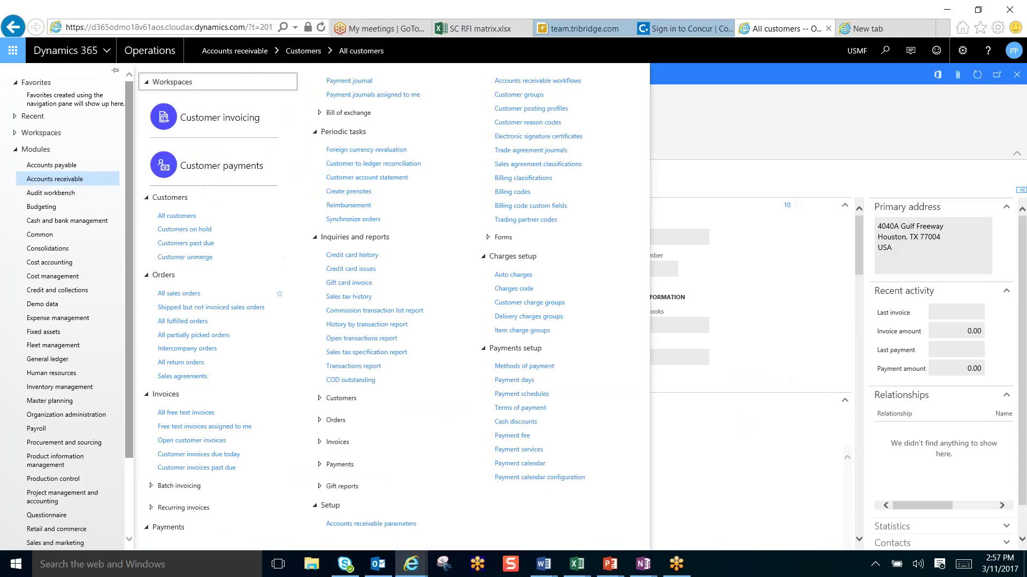
left_click(187, 294)
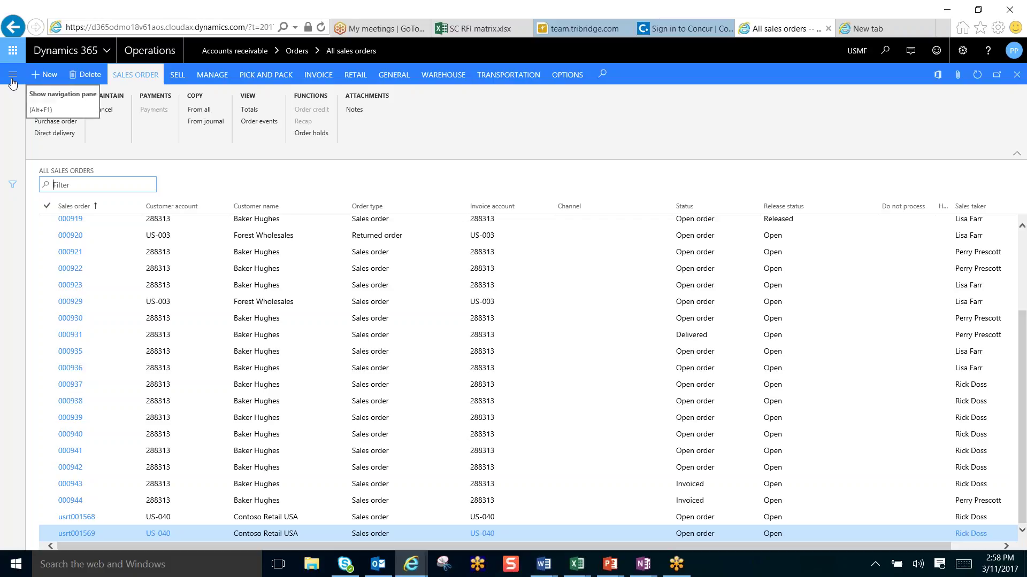
left_click(150, 50)
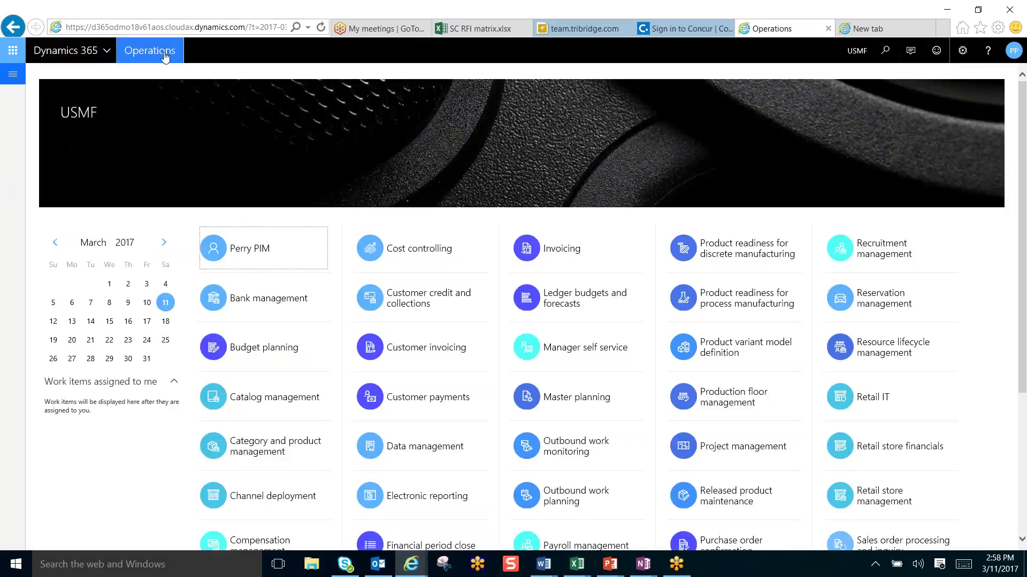
- Look through the dashboard workspaces, view the Invoicing workspace and return to the dashboard
left_click_drag(1022, 153, 1024, 226)
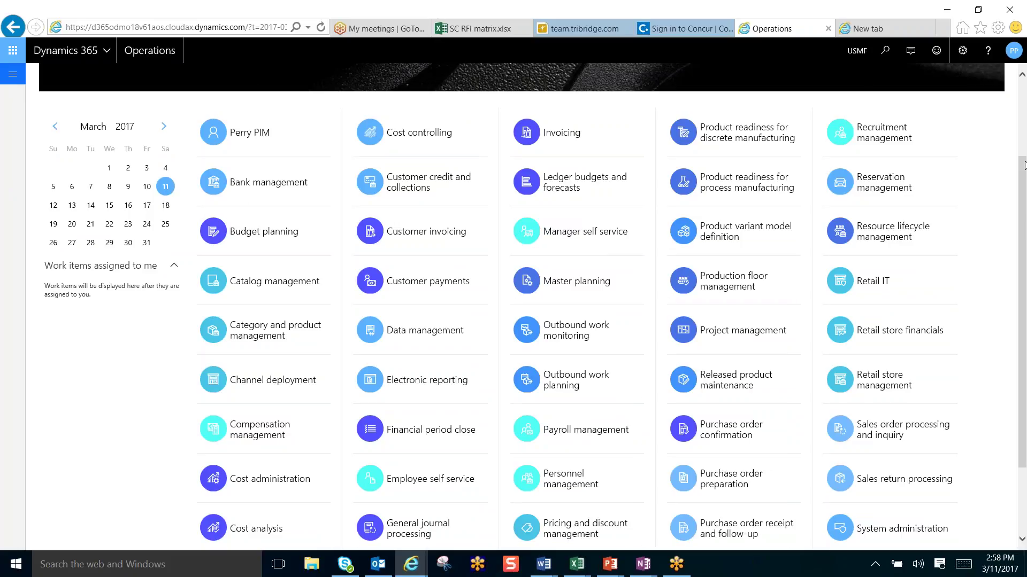
scroll(1024, 173, "down", 1)
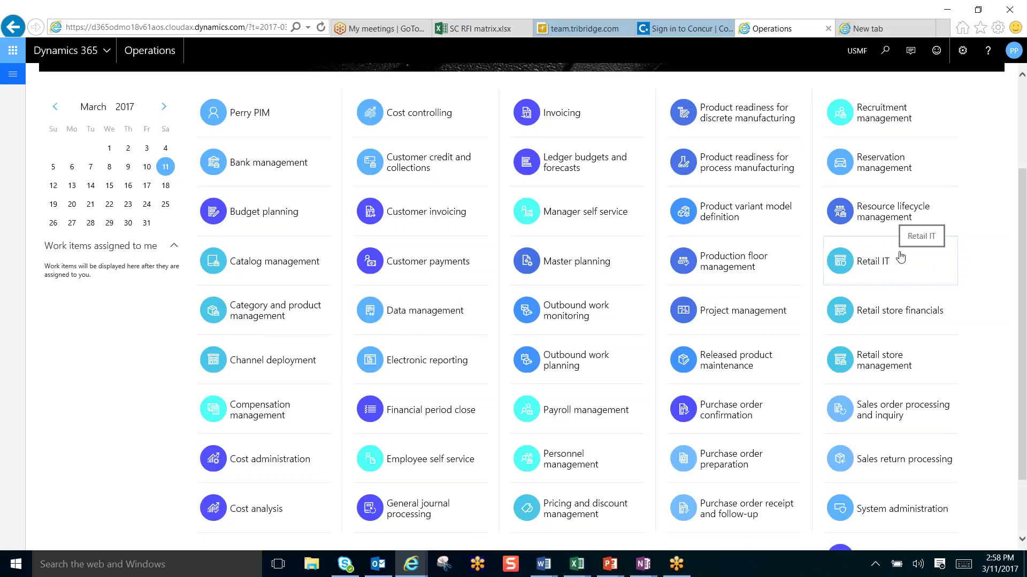
left_click(614, 125)
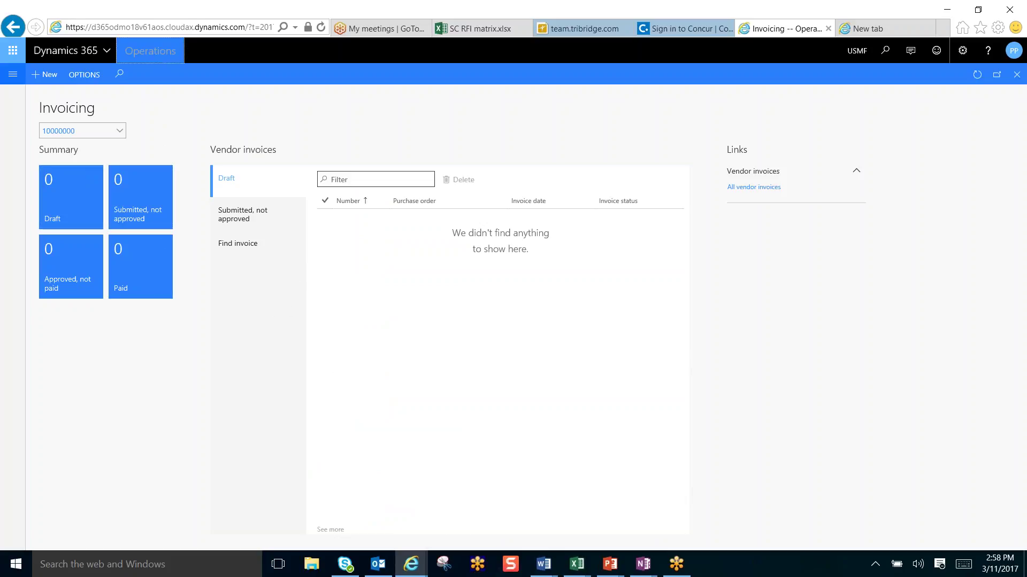
left_click(150, 50)
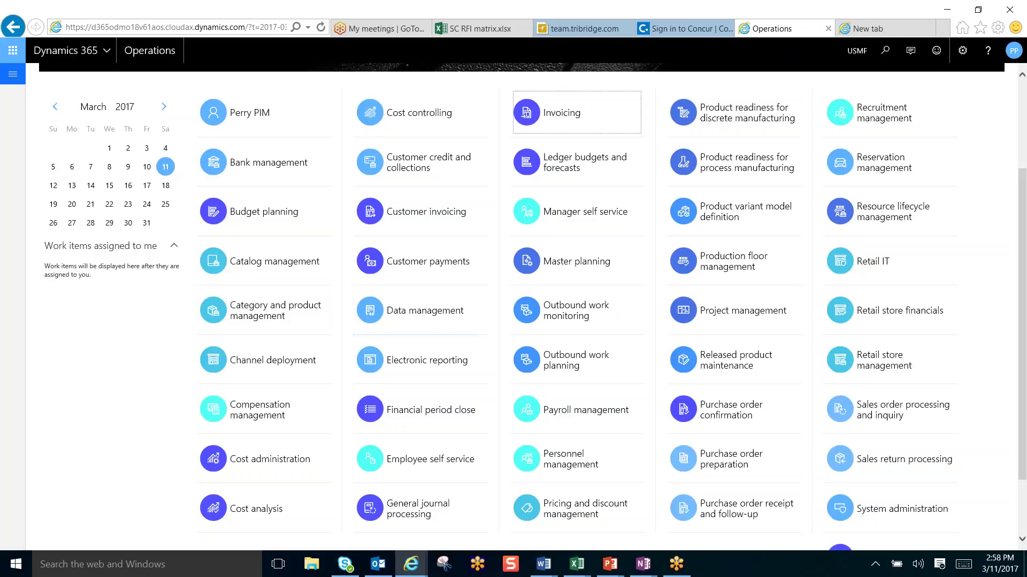
- Open the Cost analysis workspace, examine its inventory value and WIP value charts, and return to the dashboard
left_click(274, 512)
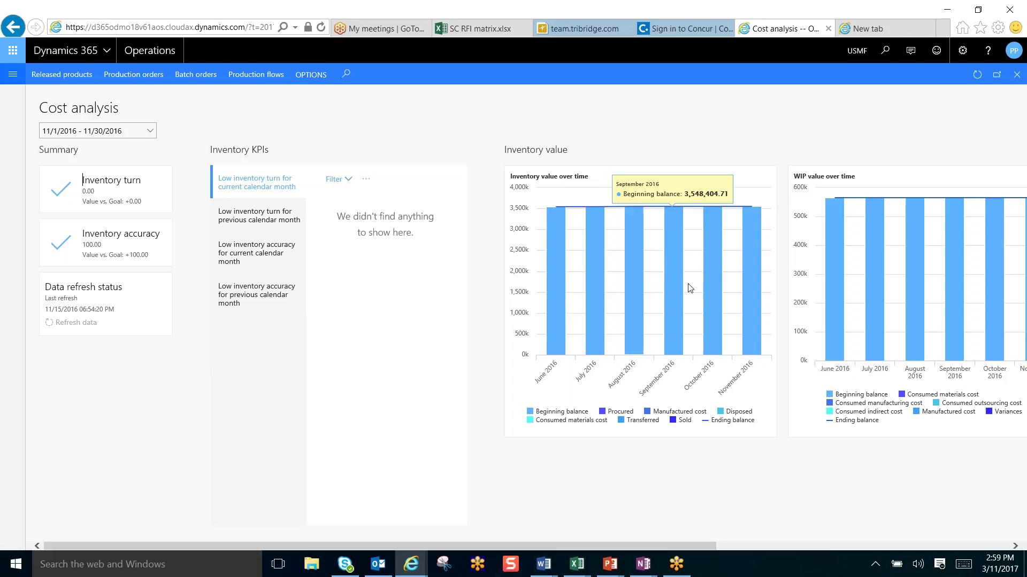
left_click_drag(676, 546, 870, 524)
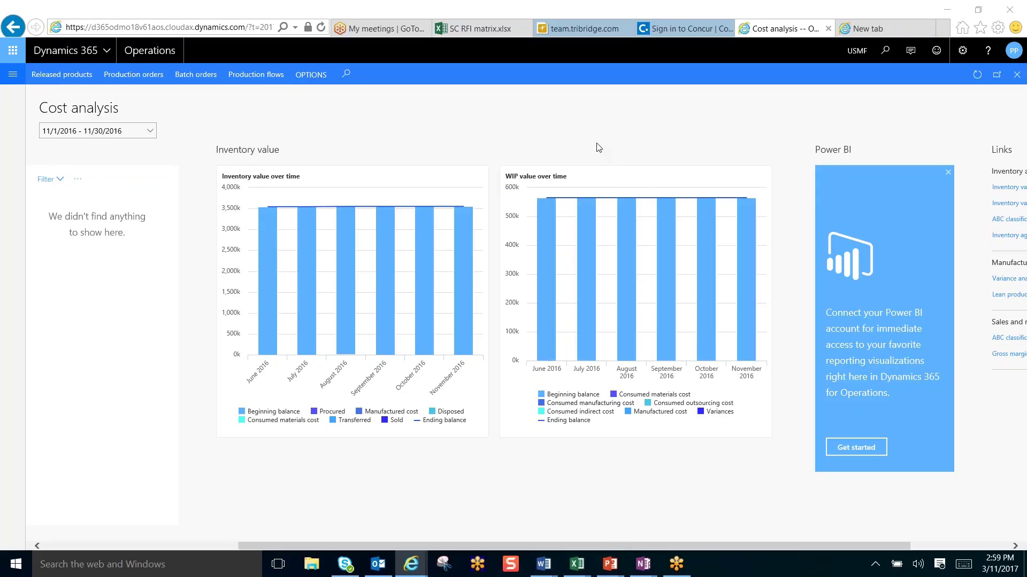
mouse_move(335, 207)
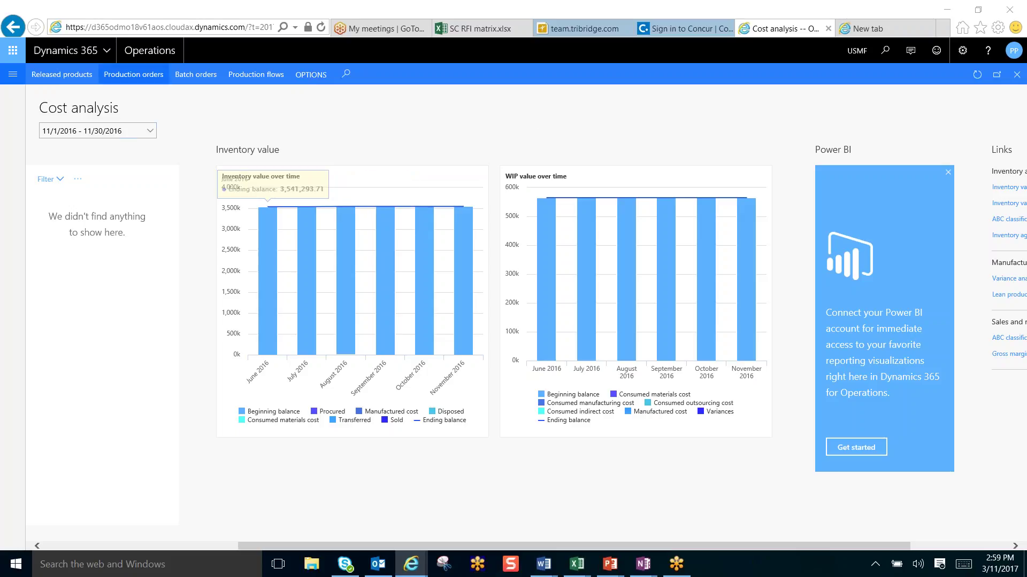
left_click(147, 51)
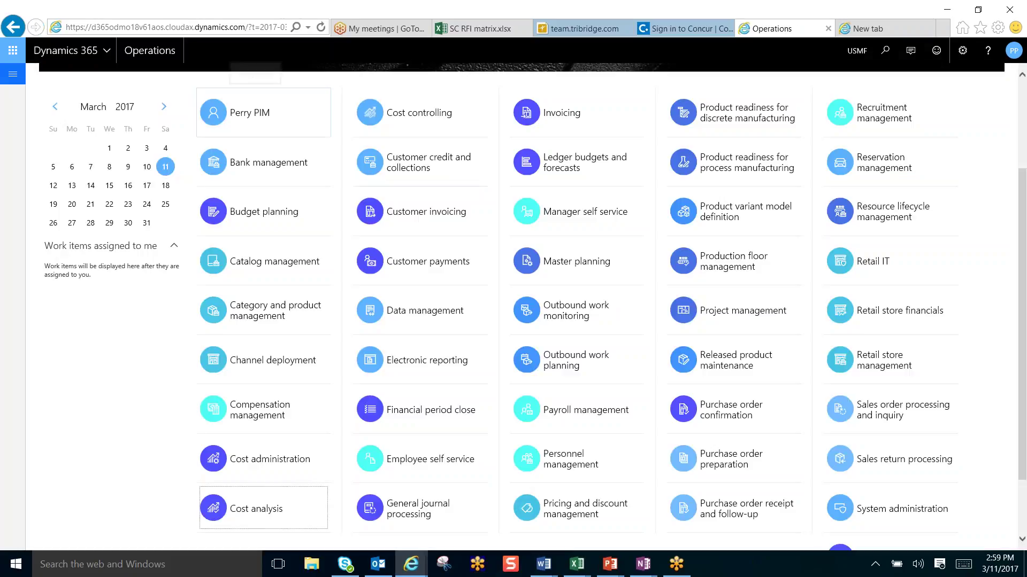